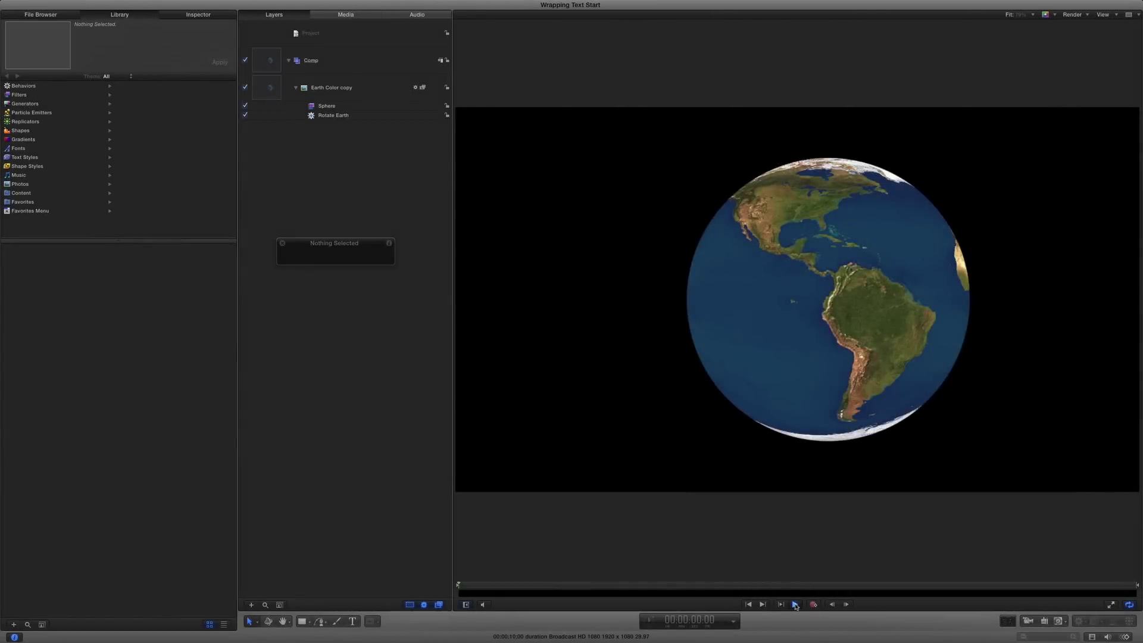
- Preview the rotating globe animation, then rewind to the start
{"action": "left_click", "coordinate": [795, 604]}
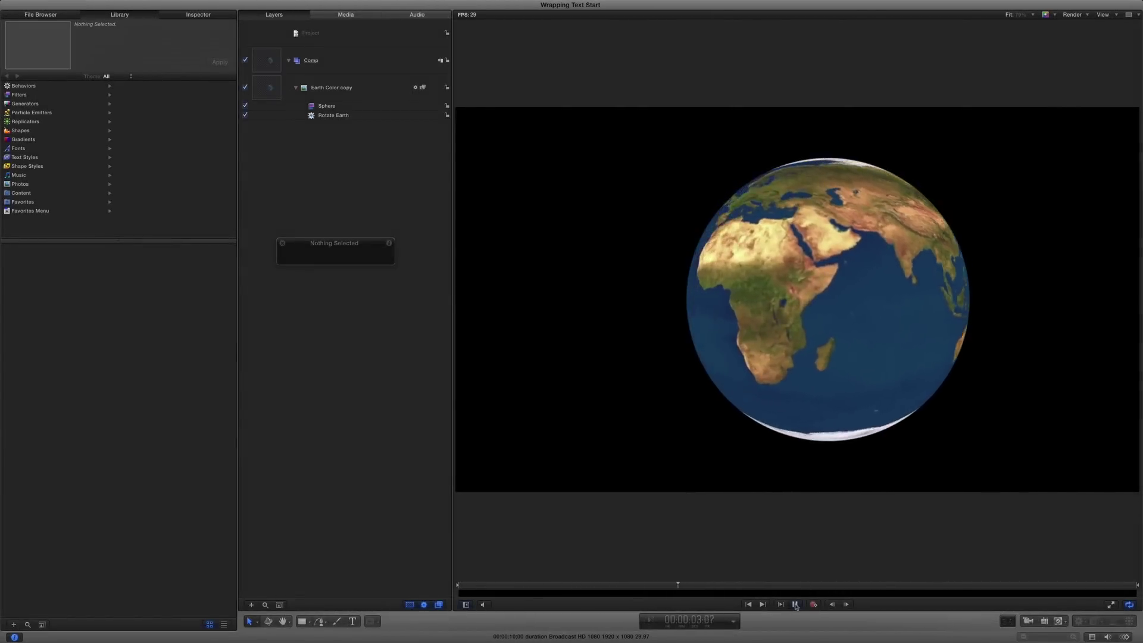
{"action": "left_click", "coordinate": [795, 605]}
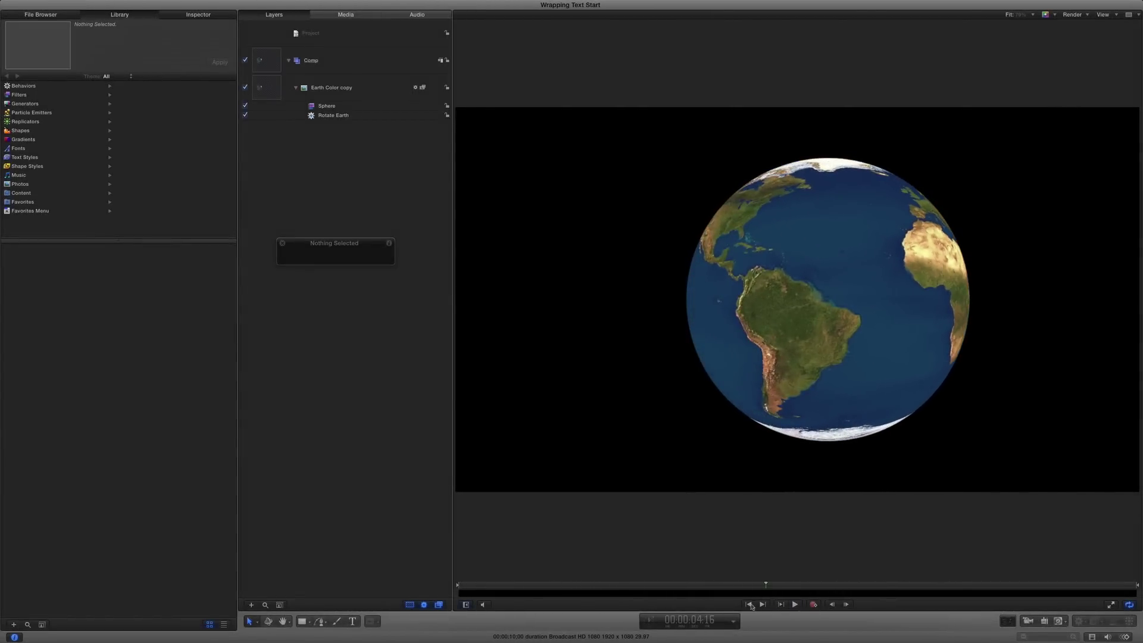
{"action": "left_click", "coordinate": [749, 605]}
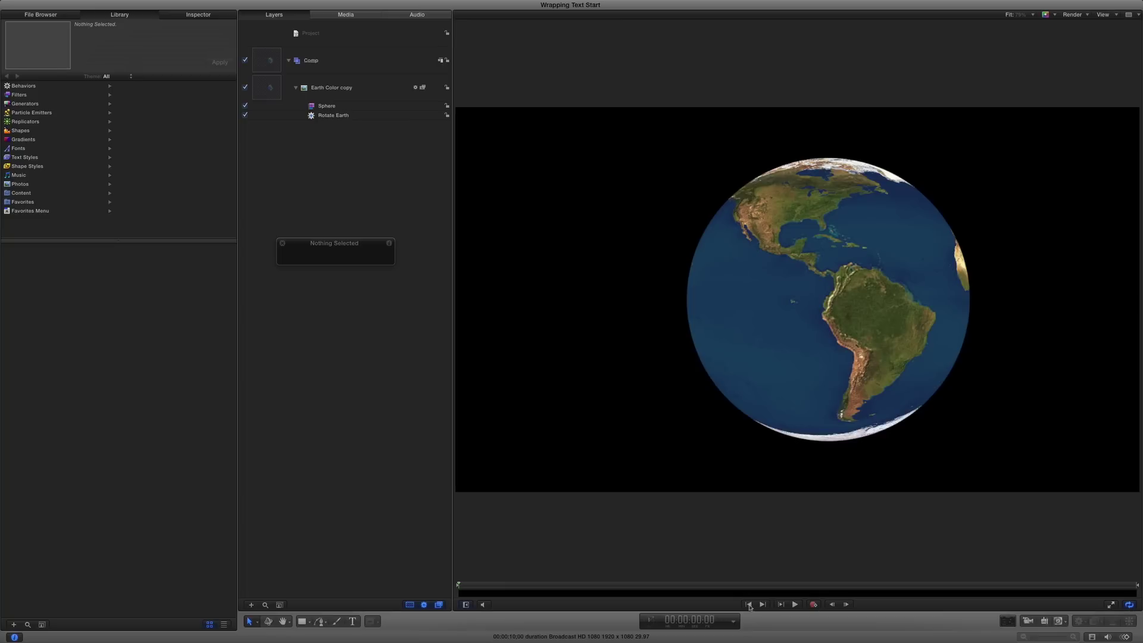
- Switch the canvas background to transparent, then back to color
{"action": "left_click", "coordinate": [1045, 14]}
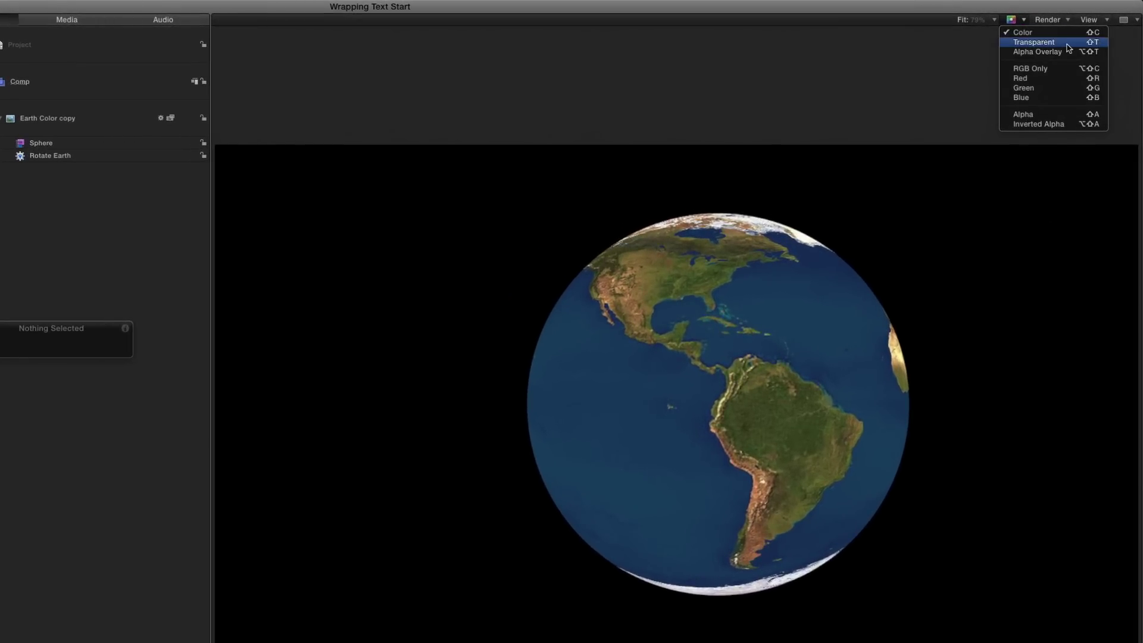
{"action": "left_click", "coordinate": [1034, 42]}
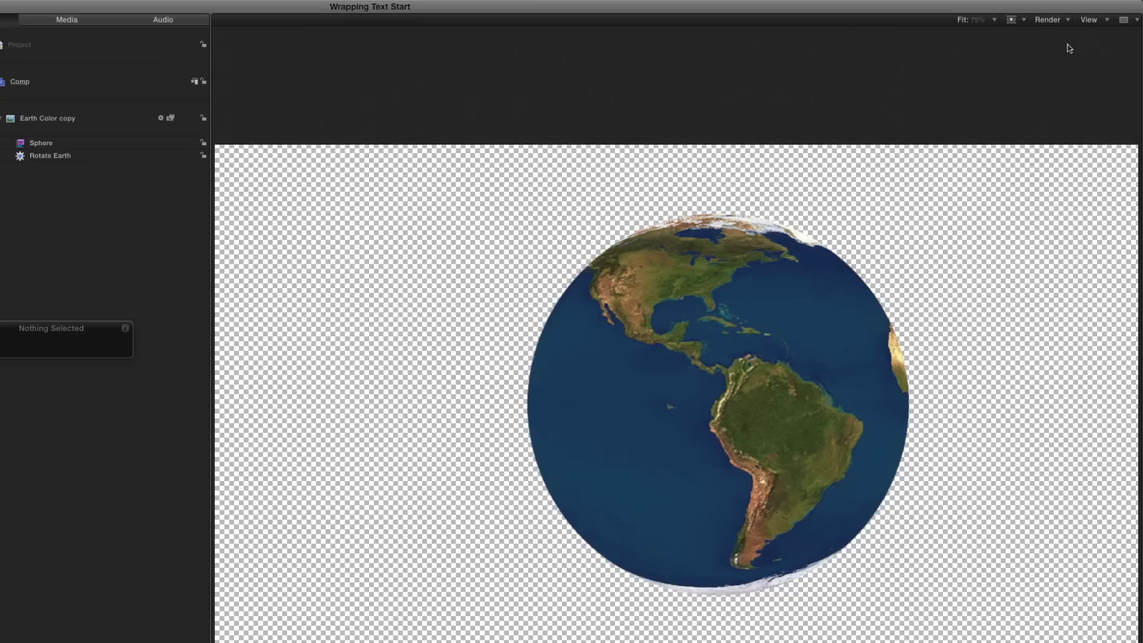
{"action": "left_click", "coordinate": [1024, 20]}
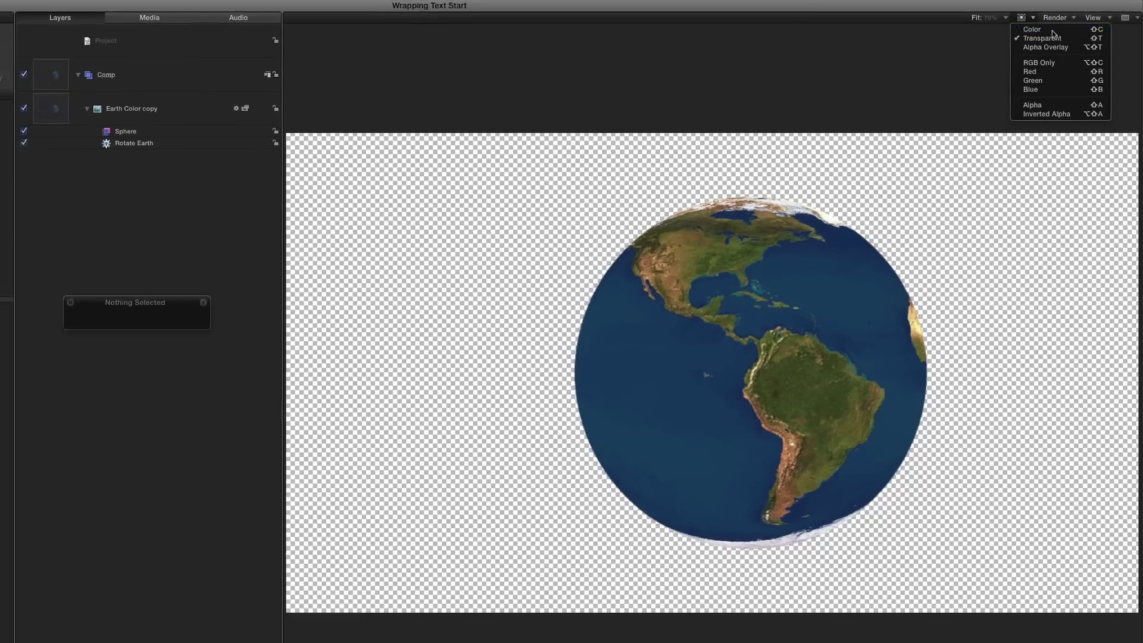
{"action": "left_click", "coordinate": [1045, 34]}
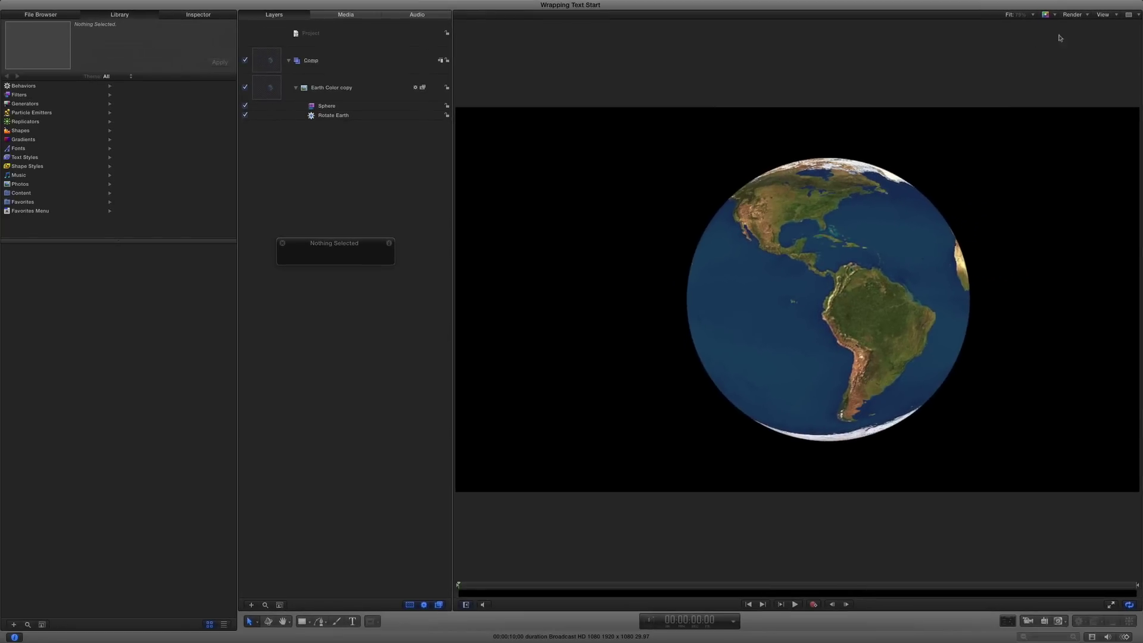
- Add the title 'TEXT THAT WRAPS AROUND AN OBJECT' above the globe and position it
{"action": "left_click", "coordinate": [600, 203]}
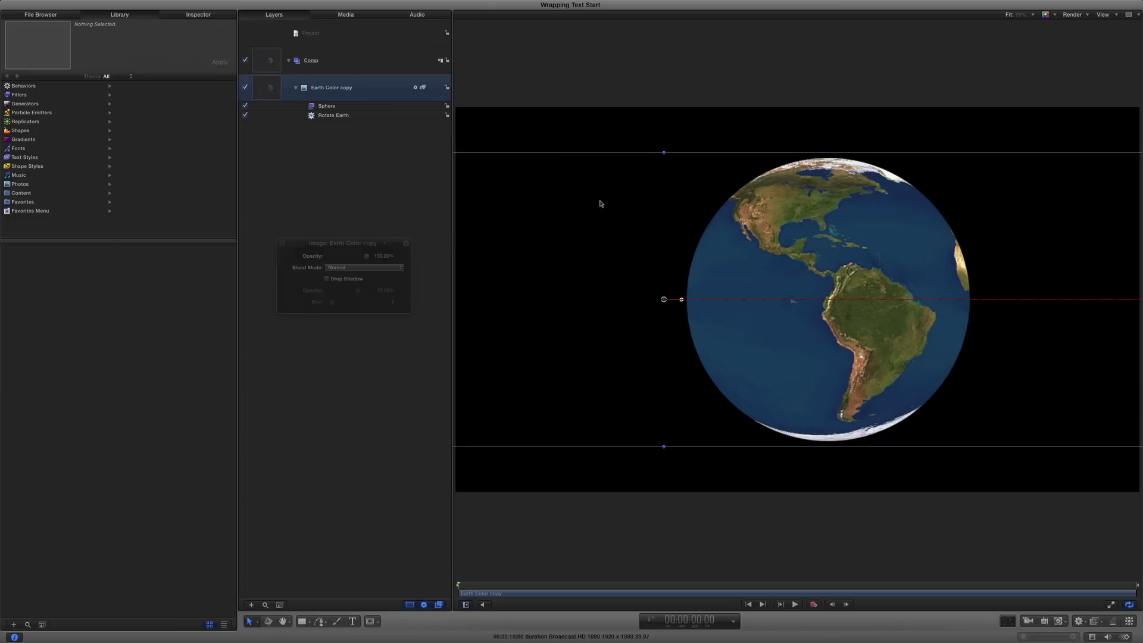
{"action": "key", "text": "t"}
{"action": "left_click", "coordinate": [597, 192]}
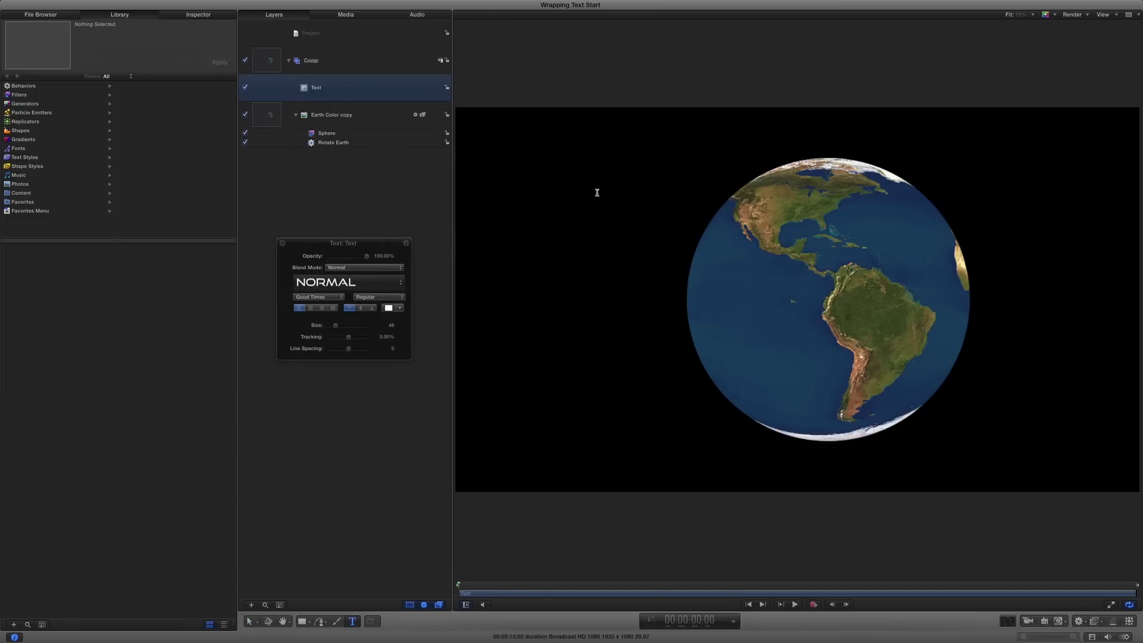
{"action": "type", "text": "TEXT THAT WRAPS AROUND AN OBJECT"}
{"action": "key", "text": "Escape"}
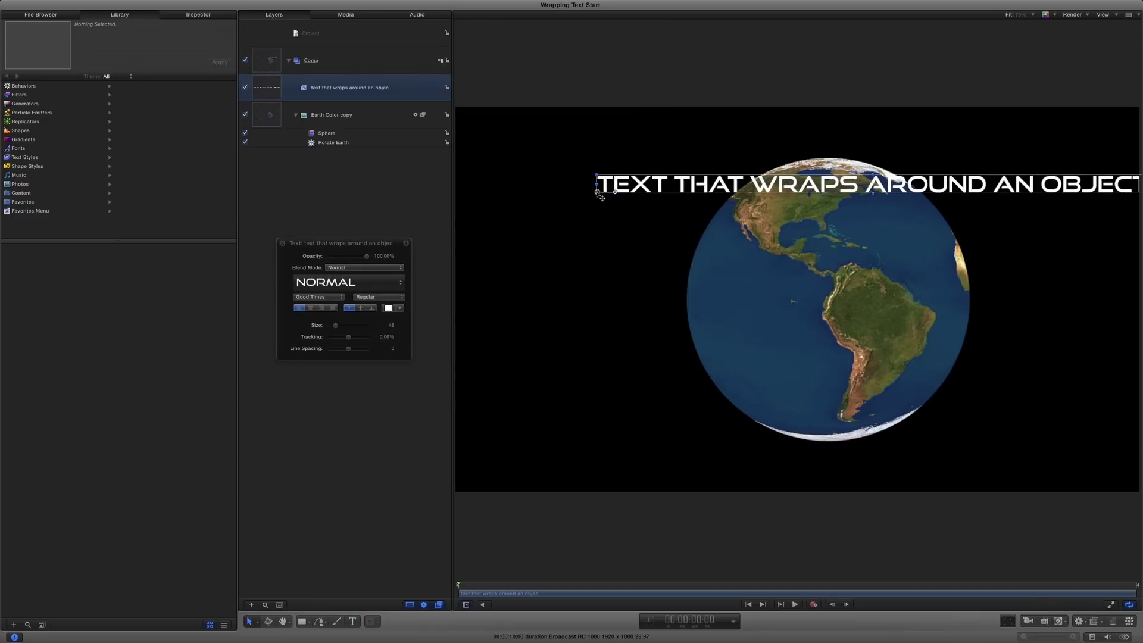
{"action": "left_click_drag", "start_coordinate": [600, 194], "coordinate": [595, 175]}
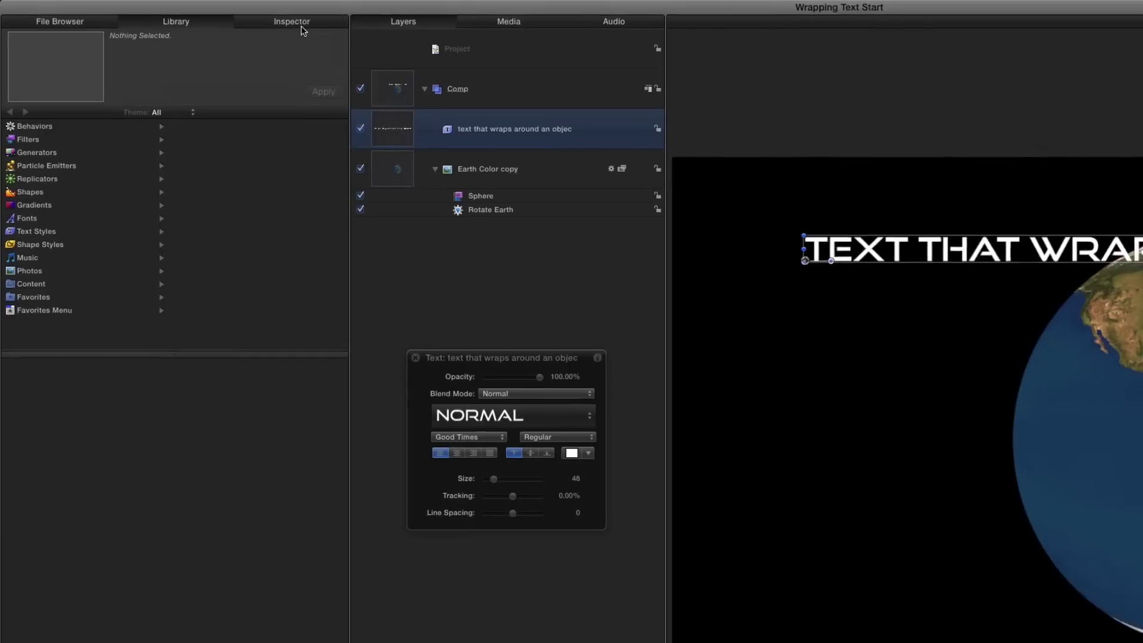
- Set the title's Layout Method to Path with a Circle shape of radius 400
{"action": "left_click", "coordinate": [309, 27]}
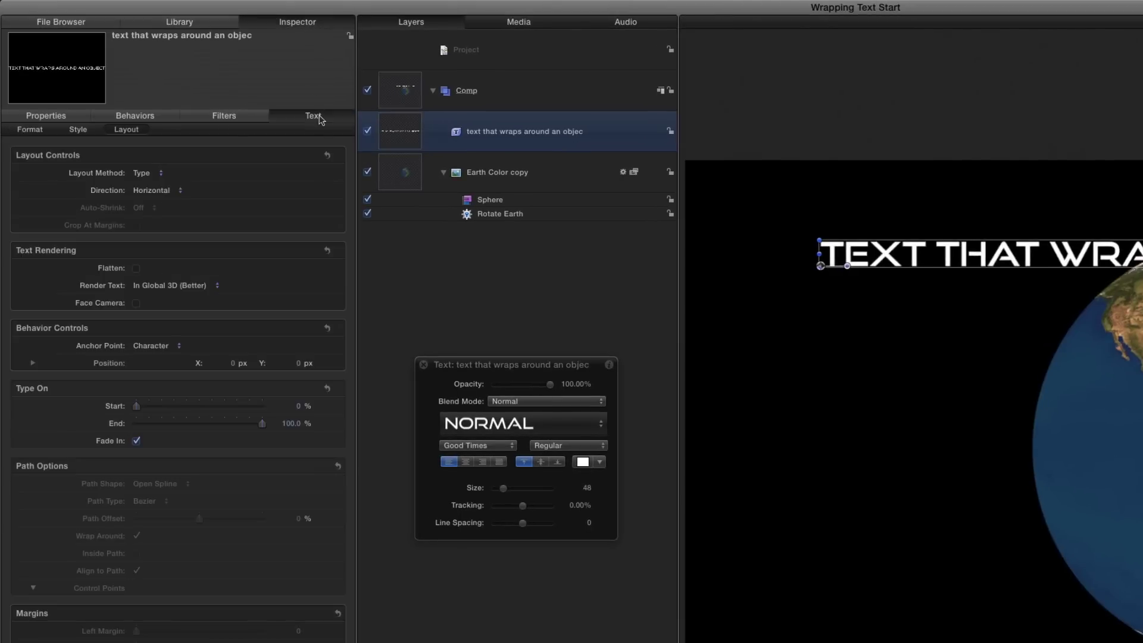
{"action": "left_click", "coordinate": [142, 173]}
{"action": "left_click", "coordinate": [171, 195]}
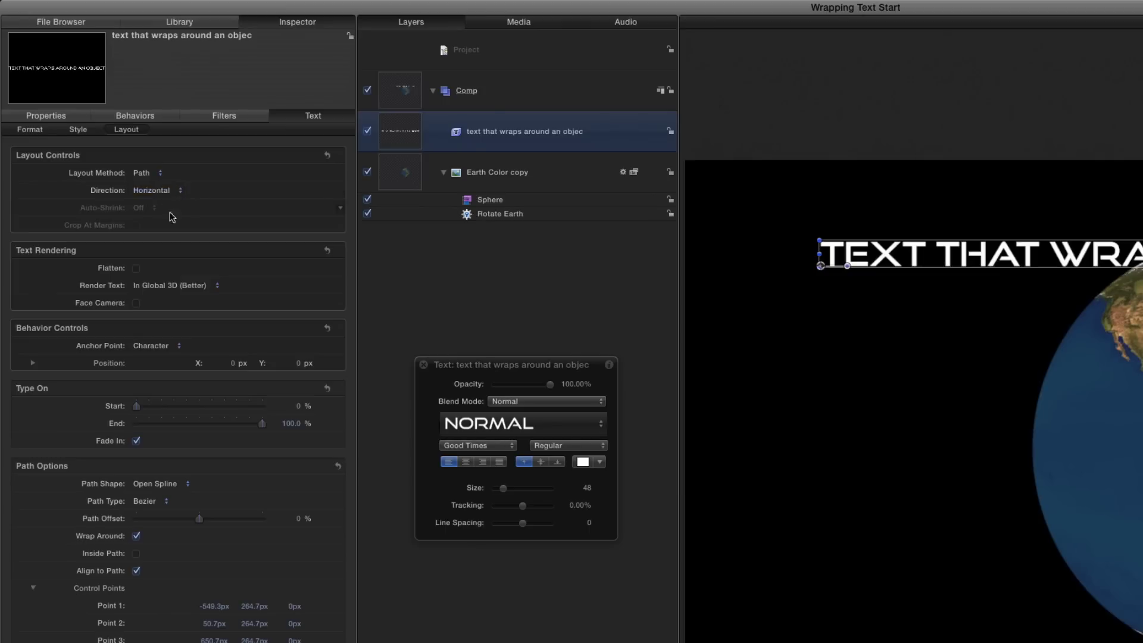
{"action": "left_click", "coordinate": [186, 484]}
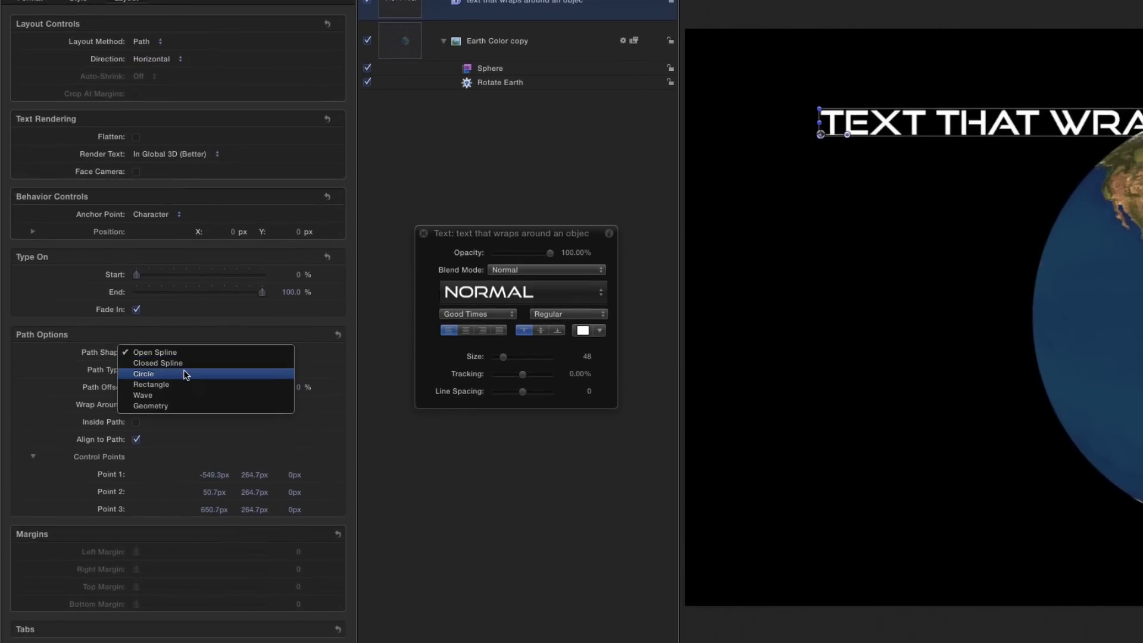
{"action": "left_click", "coordinate": [185, 375]}
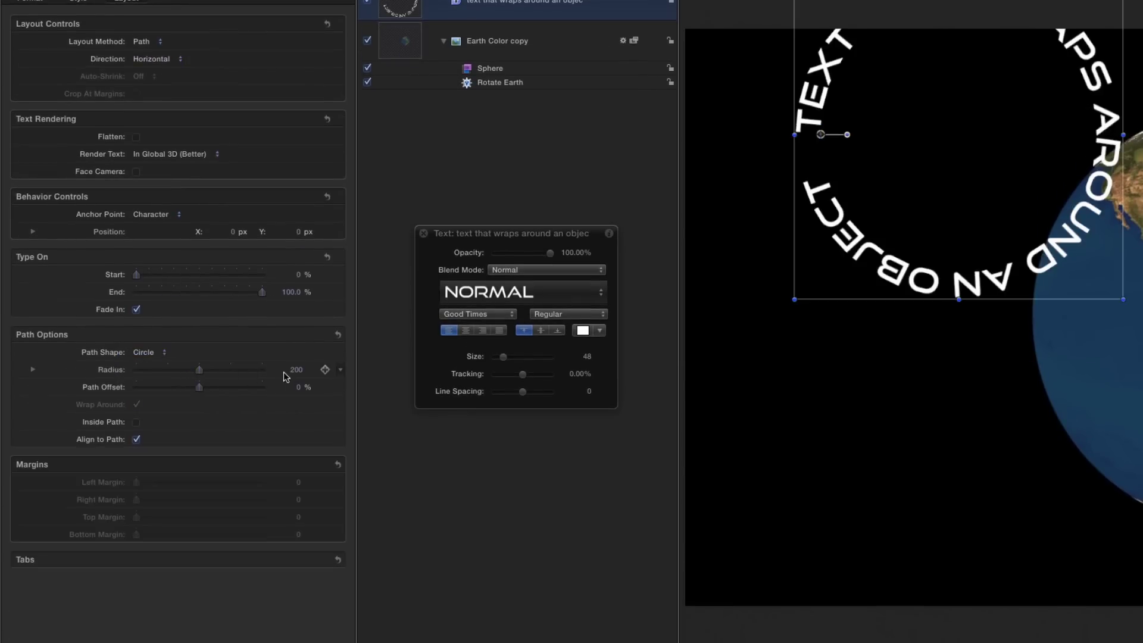
{"action": "type", "text": "400"}
{"action": "key", "text": "Return"}
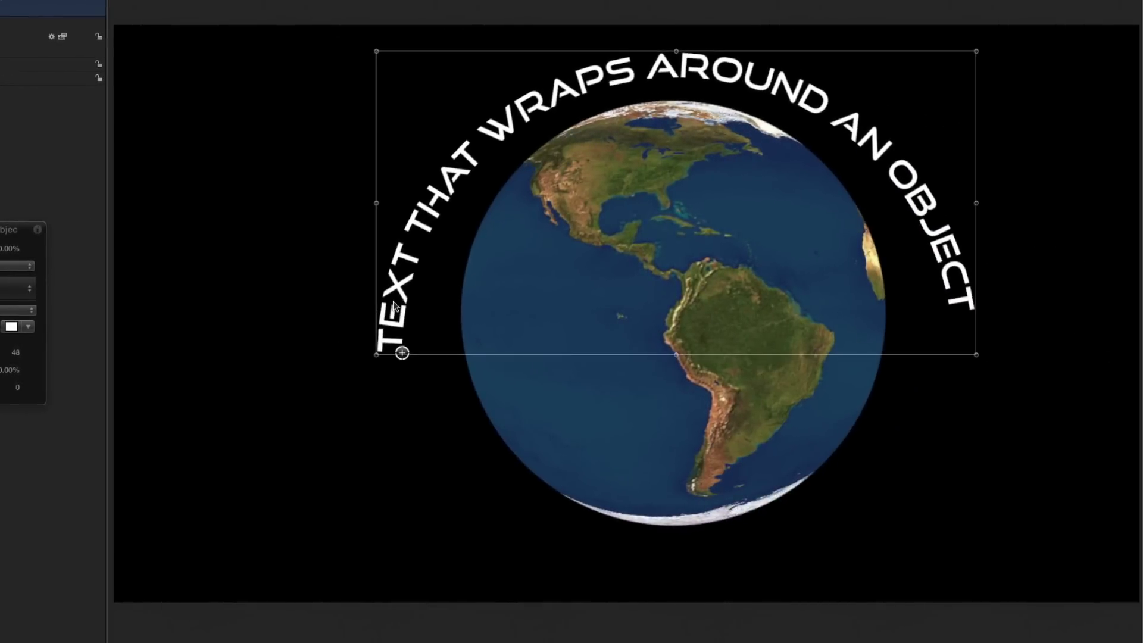
- Raise the curved title slightly, then rotate it on X in 3D until it lies flat
{"action": "left_click_drag", "start_coordinate": [393, 308], "coordinate": [392, 296]}
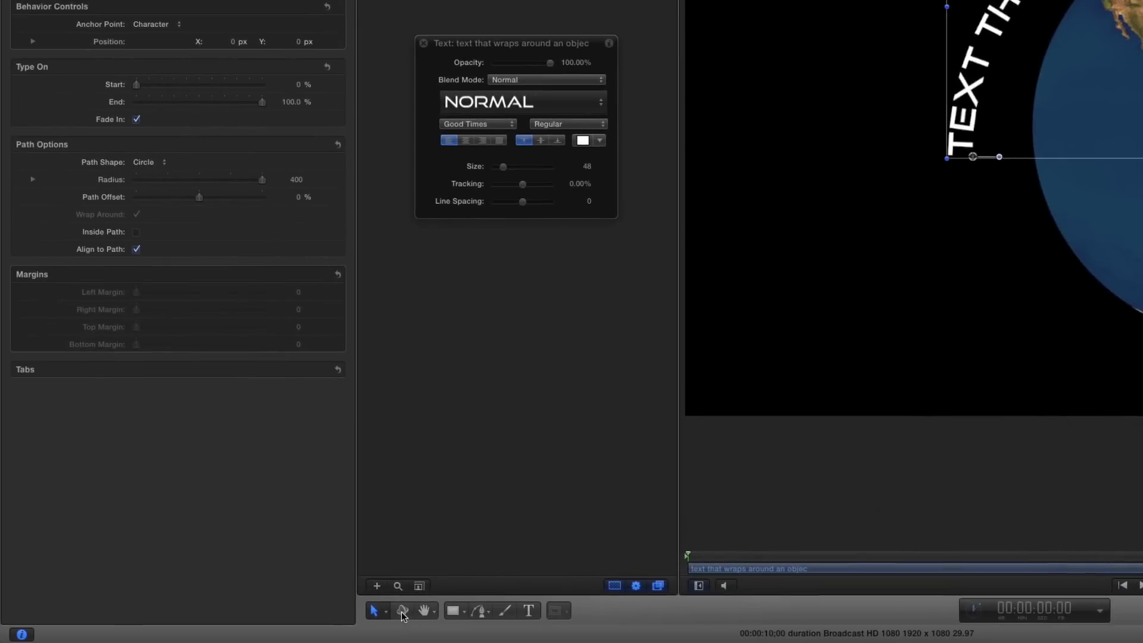
{"action": "left_click", "coordinate": [402, 613]}
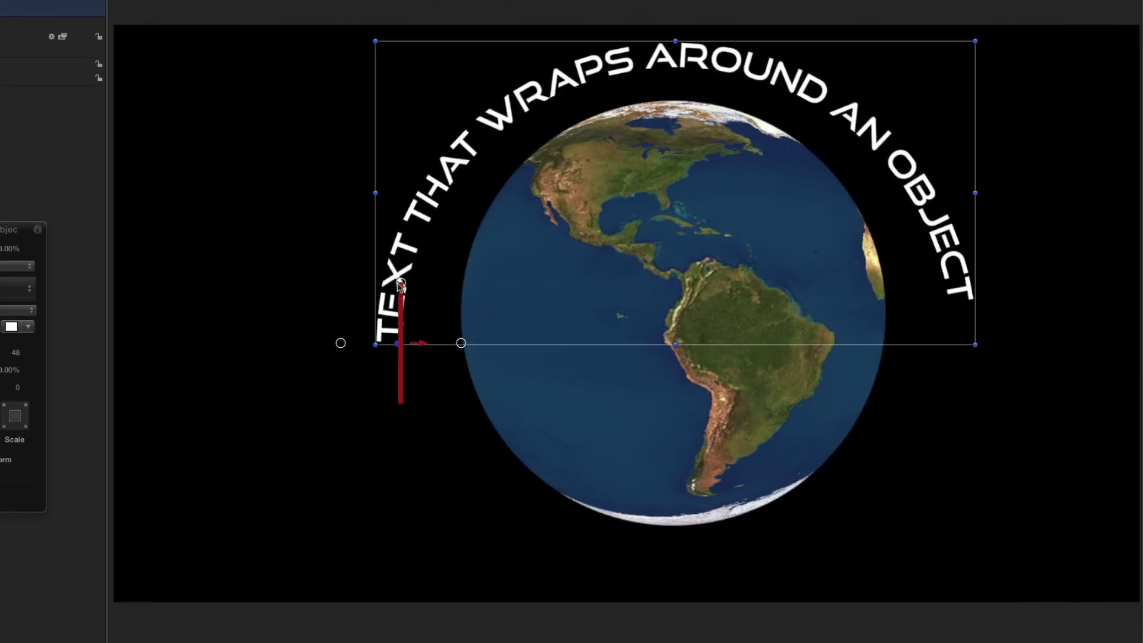
{"action": "left_click_drag", "start_coordinate": [400, 283], "coordinate": [404, 346]}
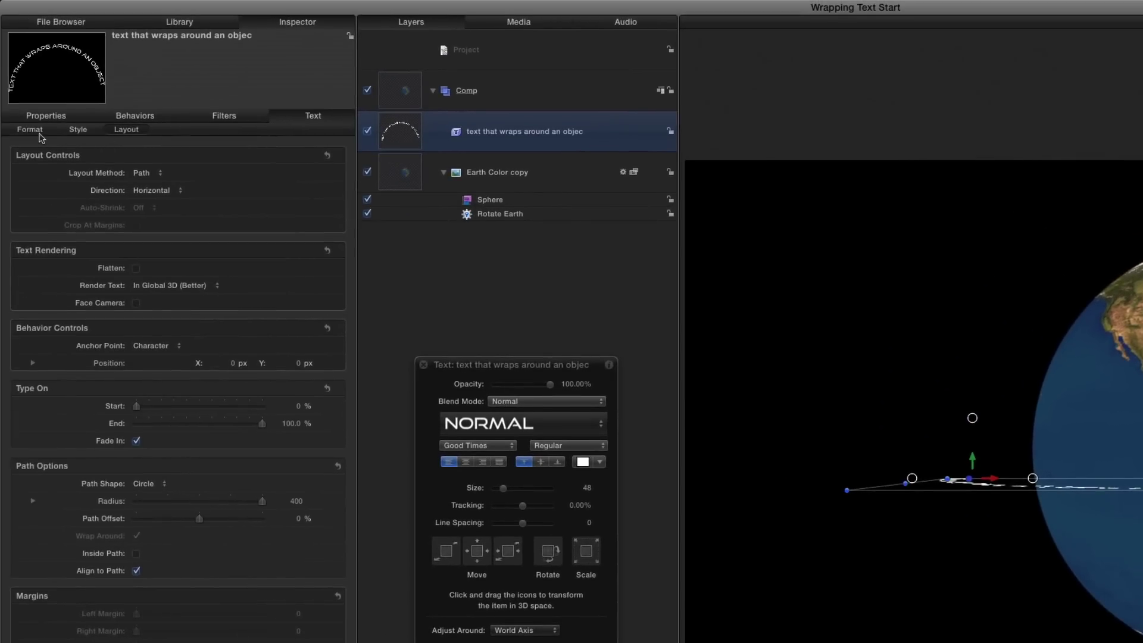
- Set the letters' Advanced Formatting Rotation X to -90°
{"action": "left_click", "coordinate": [39, 134]}
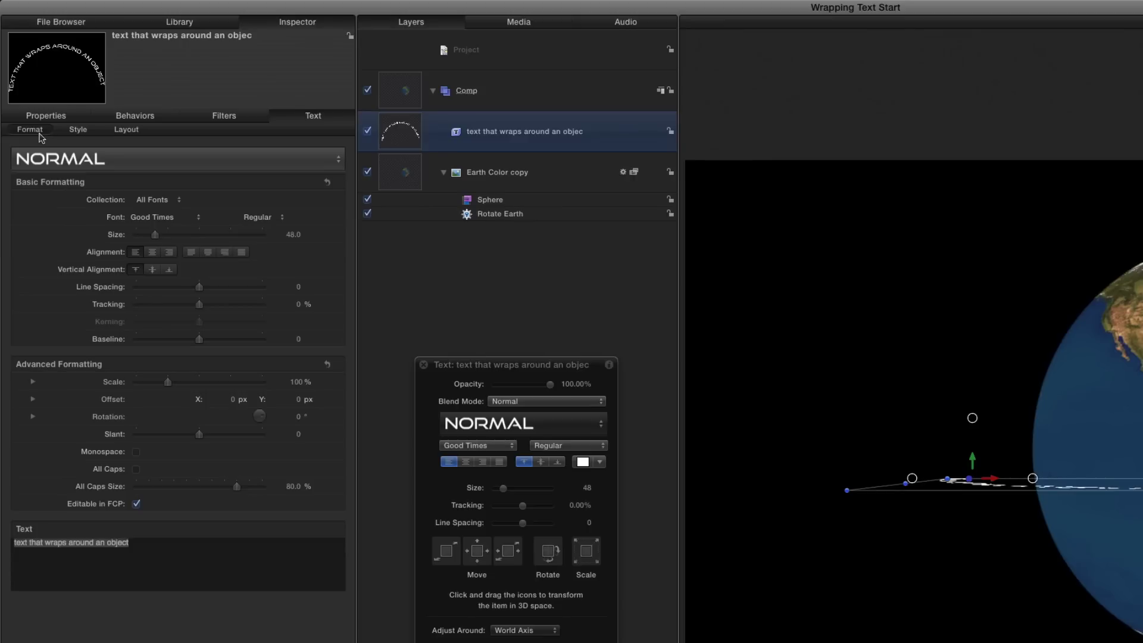
{"action": "mouse_move", "coordinate": [299, 435]}
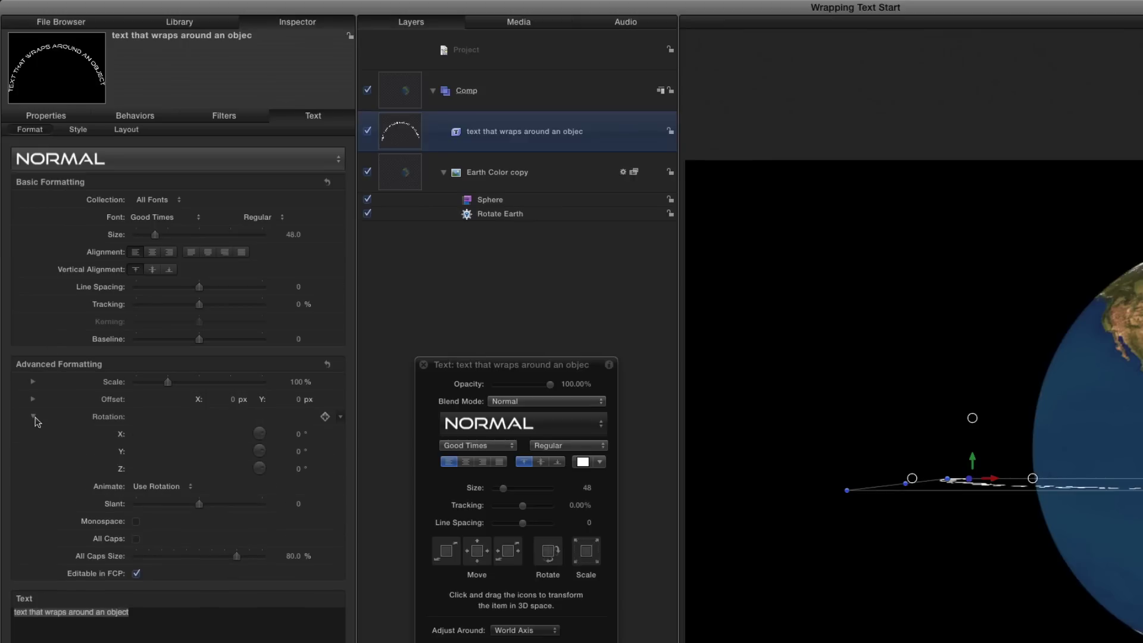
{"action": "left_click", "coordinate": [299, 434]}
{"action": "type", "text": "-90"}
{"action": "key", "text": "Return"}
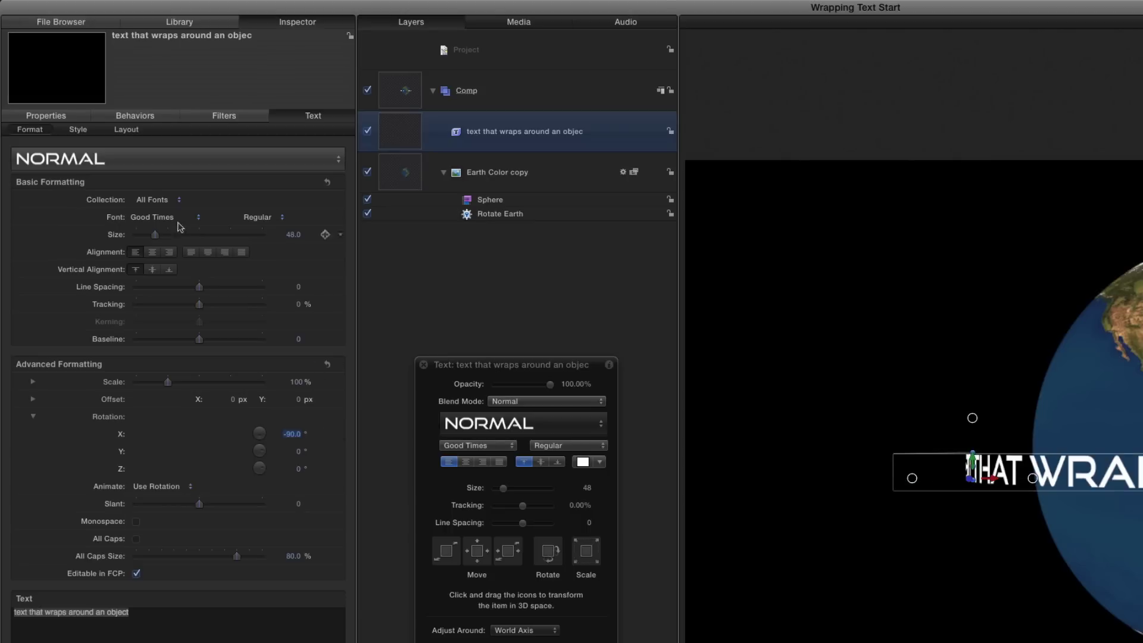
- Scrub the Path Offset up and back to slide the text around the globe
{"action": "left_click", "coordinate": [126, 129]}
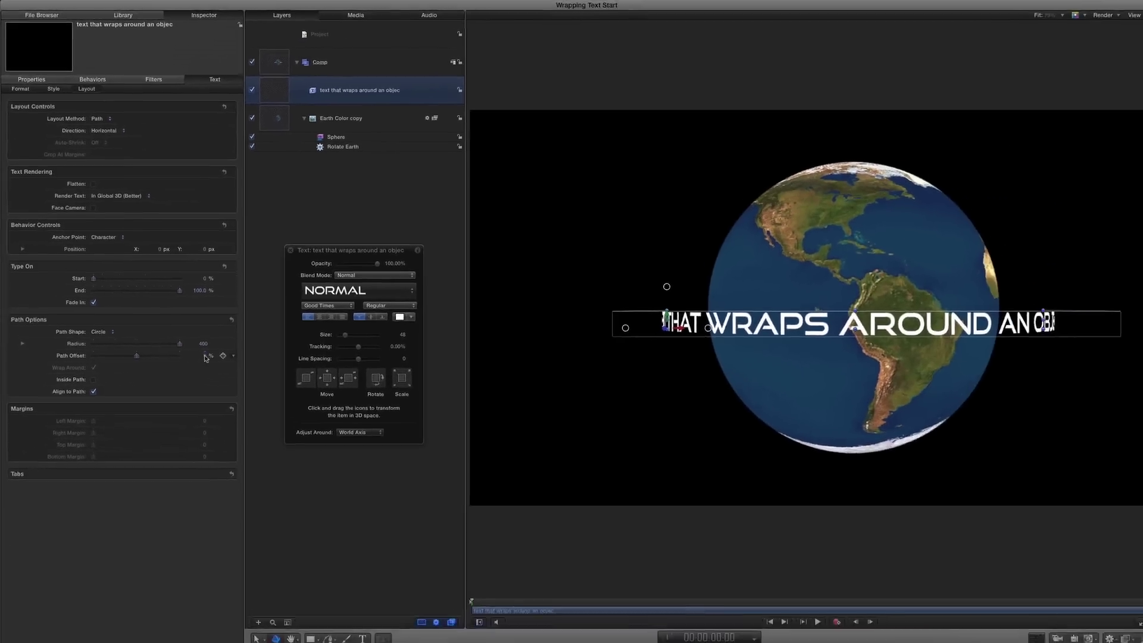
{"action": "left_click_drag", "start_coordinate": [200, 518], "coordinate": [241, 518]}
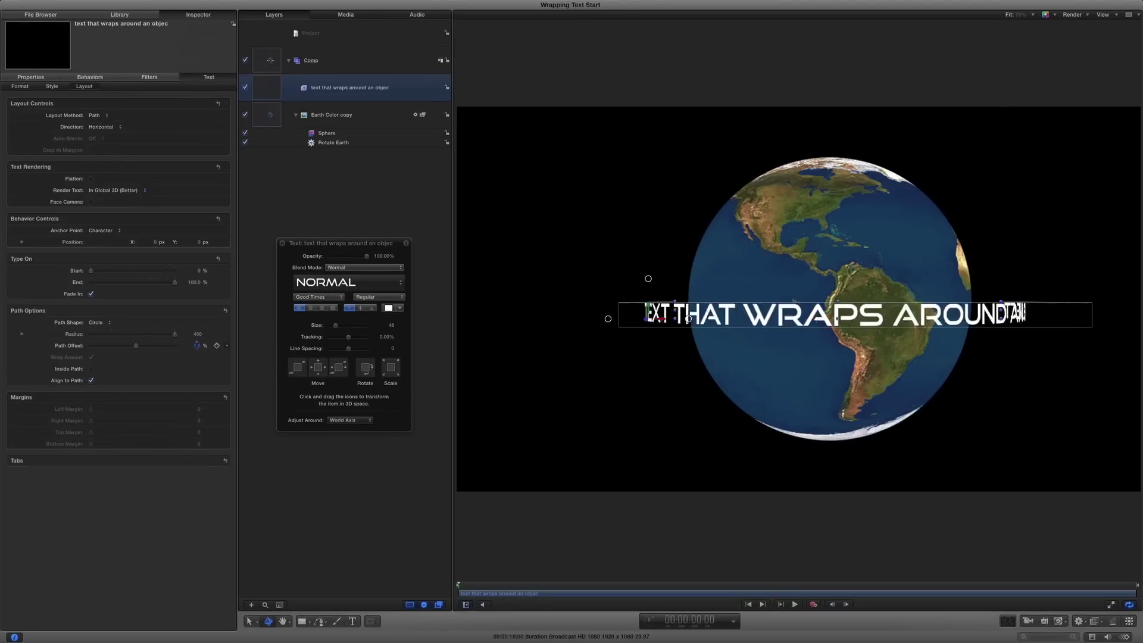
{"action": "mouse_move", "coordinate": [161, 345]}
{"action": "left_mouse_down"}
{"action": "mouse_move", "coordinate": [136, 345]}
{"action": "mouse_move", "coordinate": [199, 349]}
{"action": "left_mouse_up"}
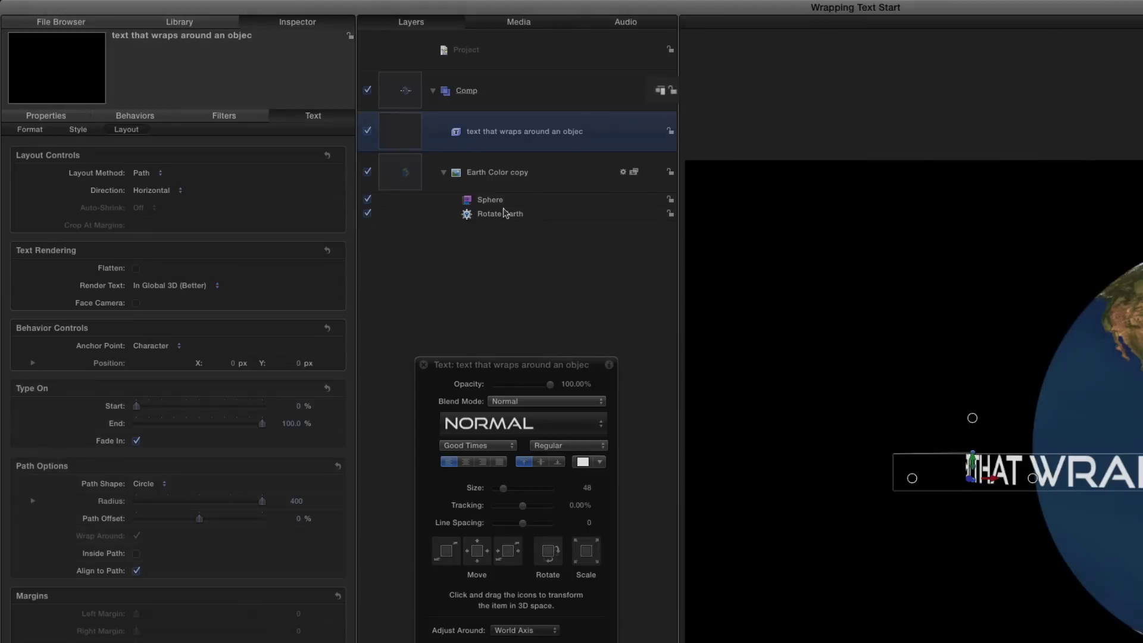
- Make the Comp group 3D and test-scrub the text's Path Offset
{"action": "left_click", "coordinate": [659, 91]}
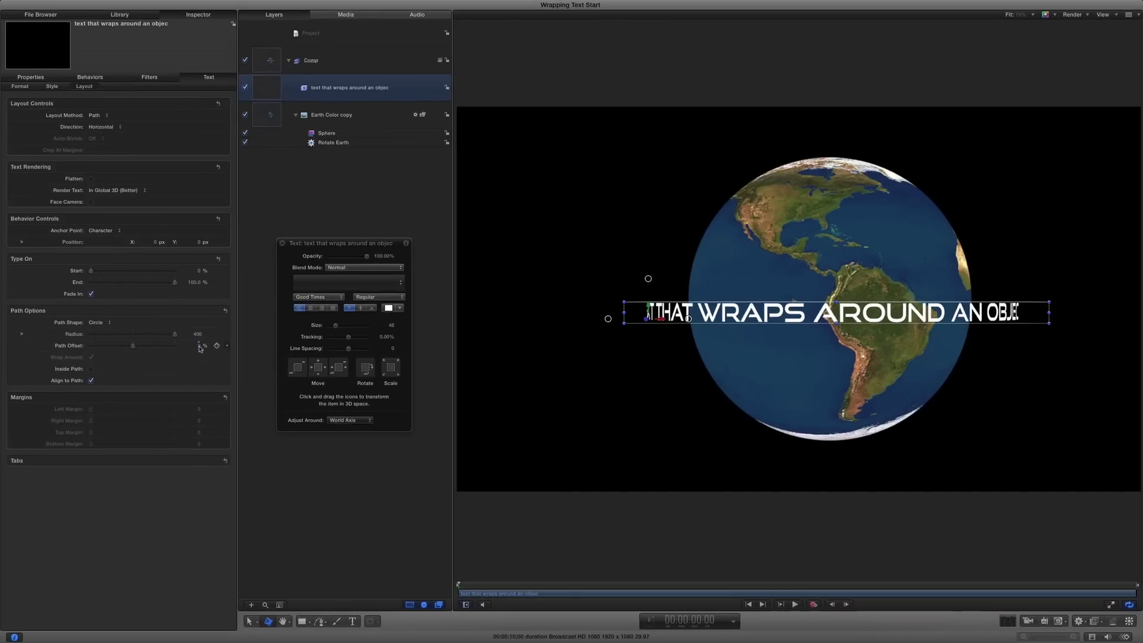
{"action": "mouse_move", "coordinate": [199, 347]}
{"action": "left_mouse_down"}
{"action": "mouse_move", "coordinate": [235, 347]}
{"action": "mouse_move", "coordinate": [200, 349]}
{"action": "left_mouse_up"}
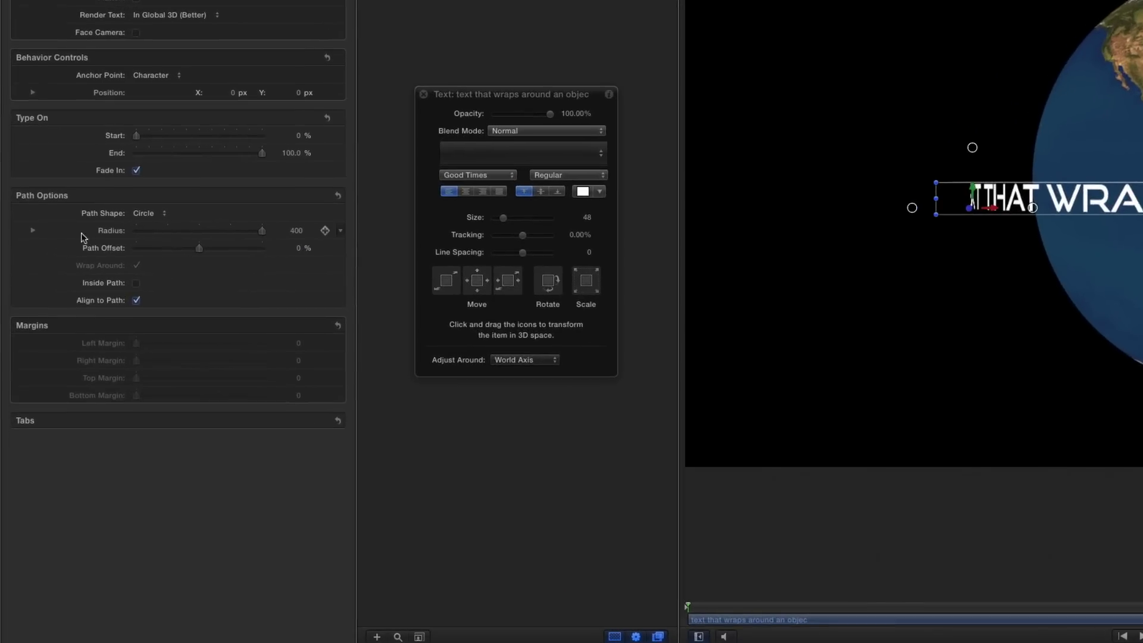
- Drive Path Offset with a Rate behavior and play back the text circling the globe
{"action": "right_click", "coordinate": [94, 250]}
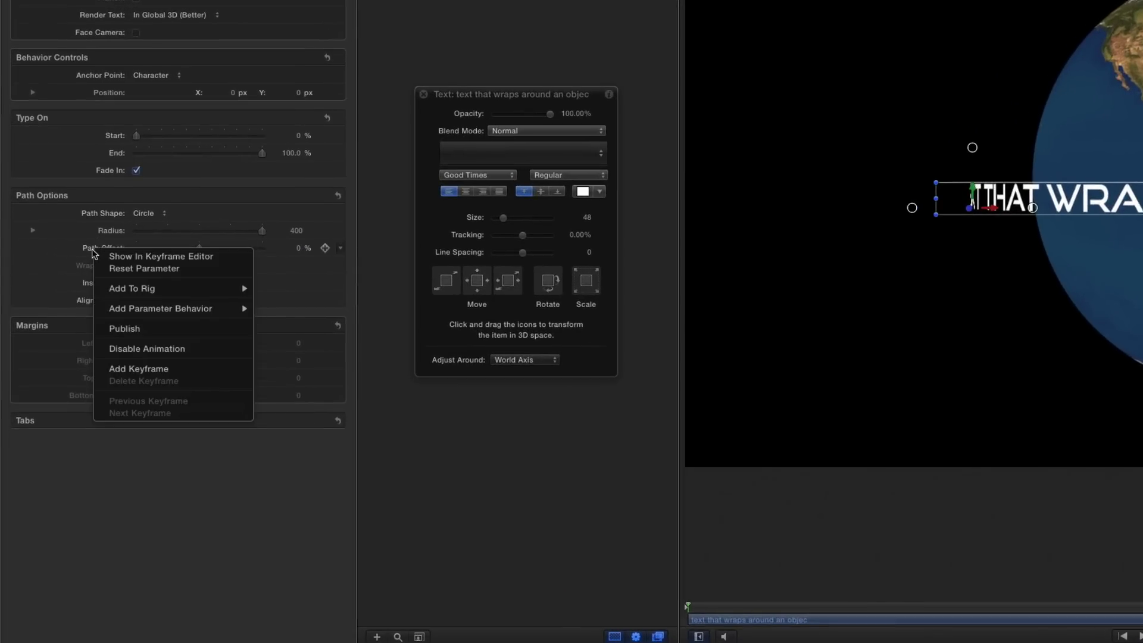
{"action": "mouse_move", "coordinate": [161, 308]}
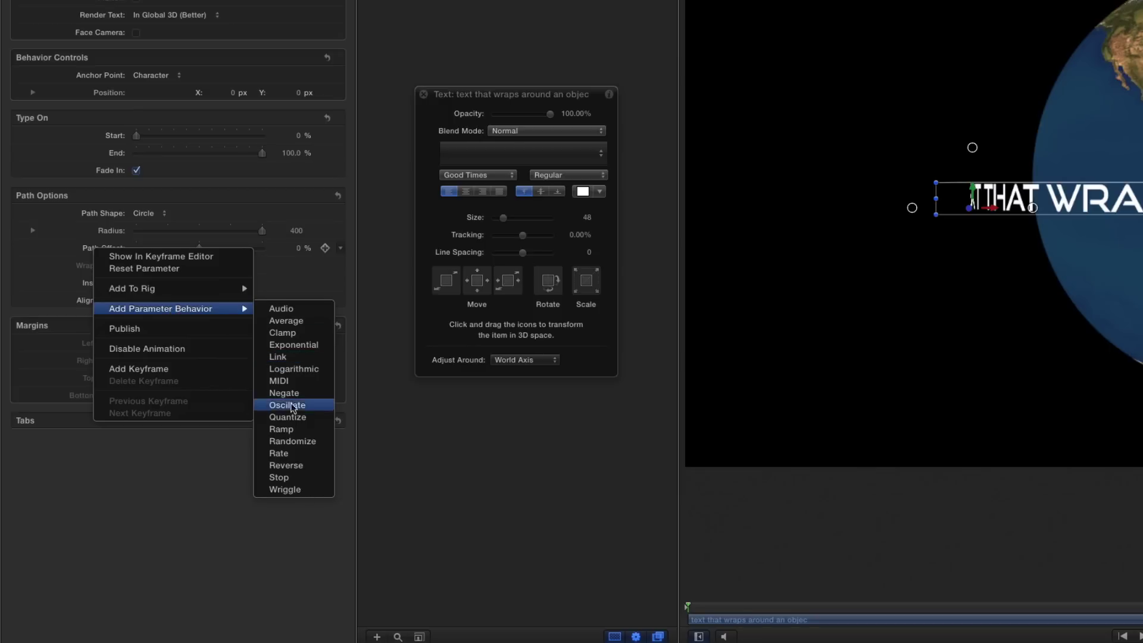
{"action": "left_click", "coordinate": [304, 453]}
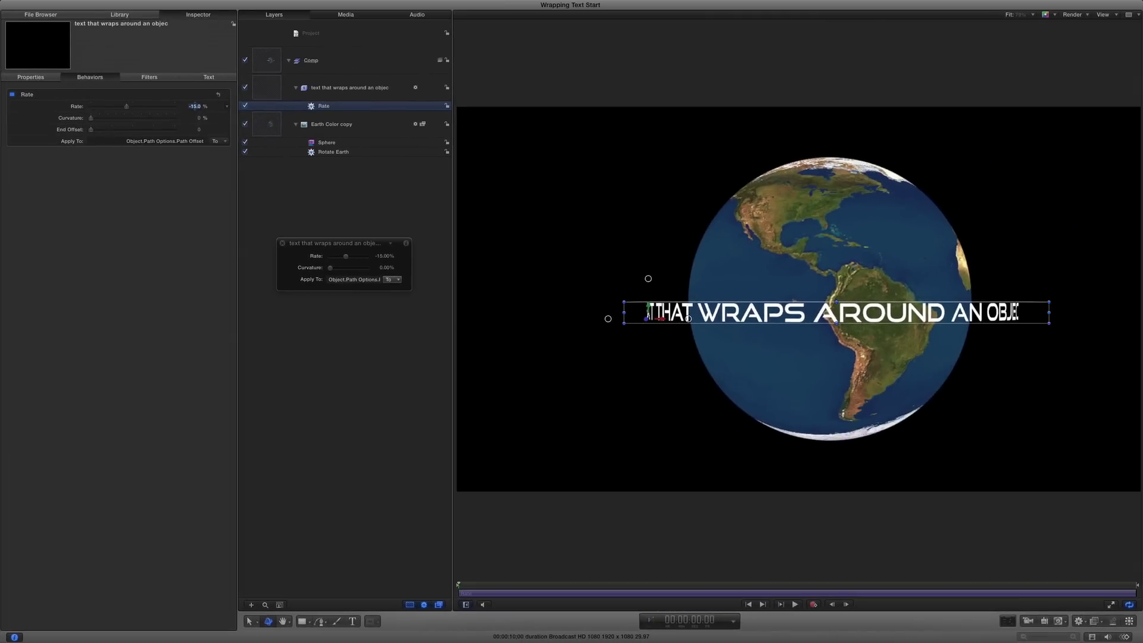
{"action": "left_click", "coordinate": [795, 604]}
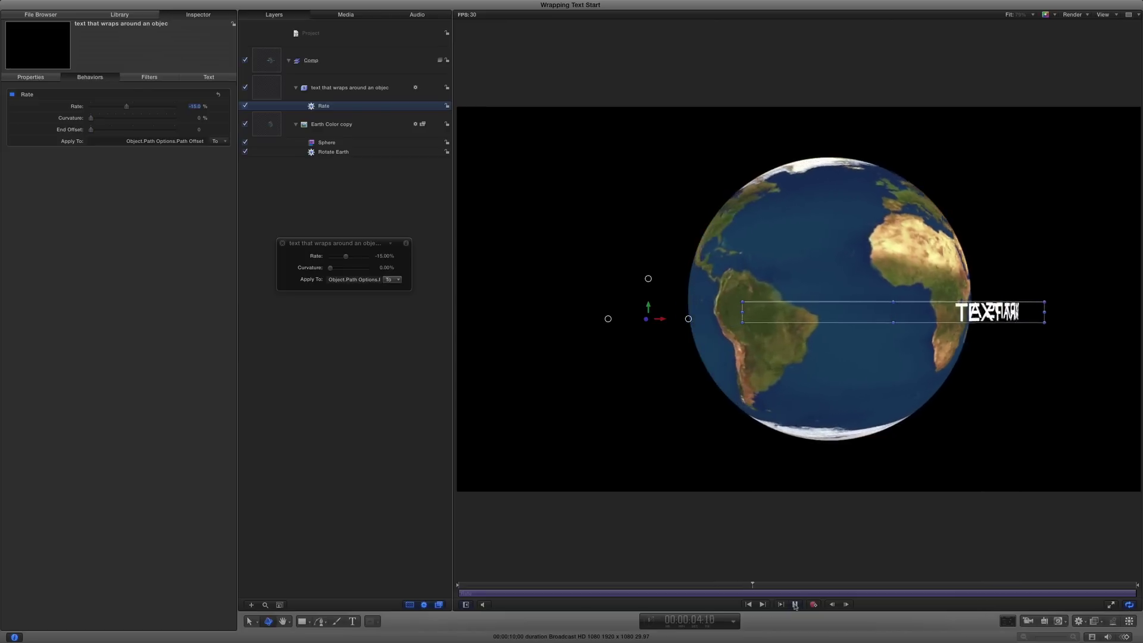
- Rewind, then tilt the text ring to slant upward to the right across the globe
{"action": "left_click", "coordinate": [794, 604]}
{"action": "left_click", "coordinate": [749, 604]}
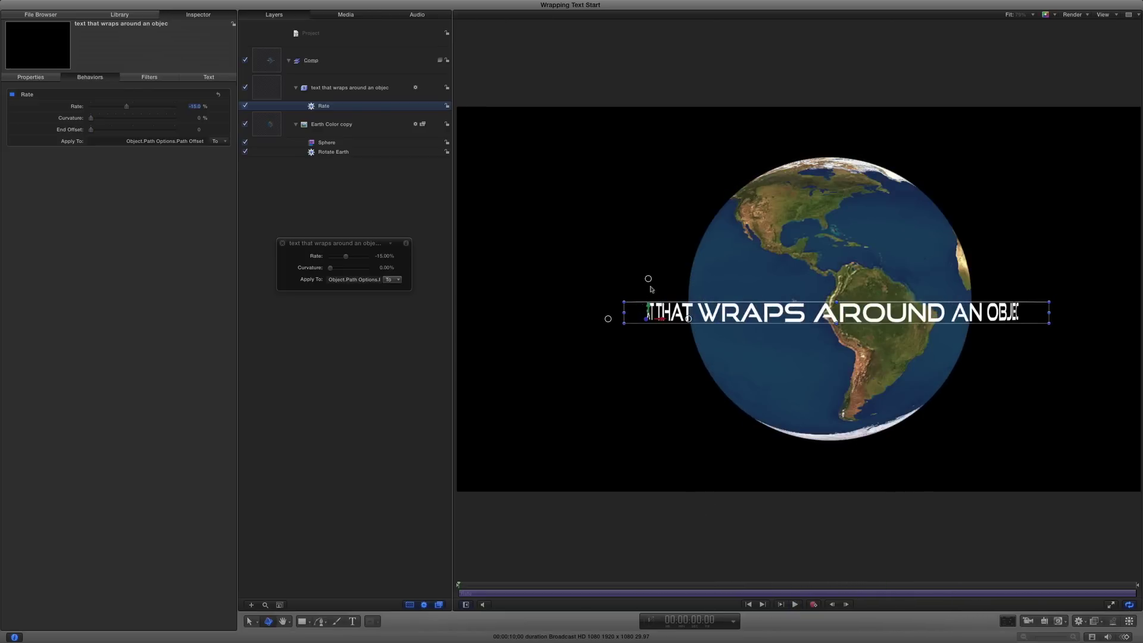
{"action": "left_click_drag", "start_coordinate": [648, 279], "coordinate": [649, 357]}
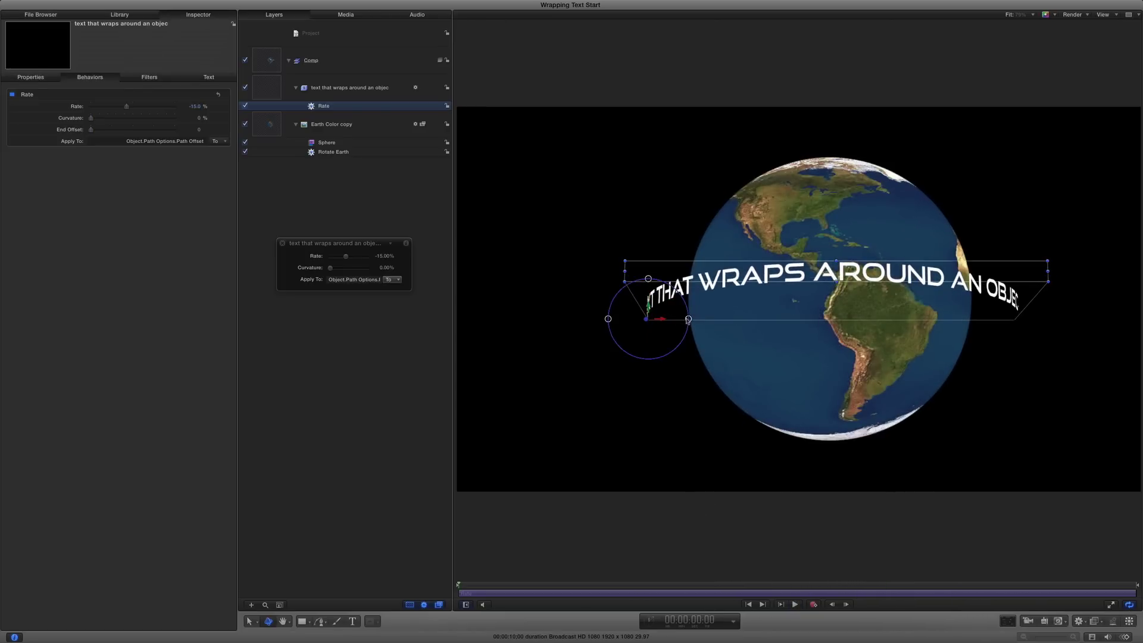
{"action": "left_click_drag", "start_coordinate": [688, 320], "coordinate": [649, 320]}
{"action": "left_click", "coordinate": [470, 531]}
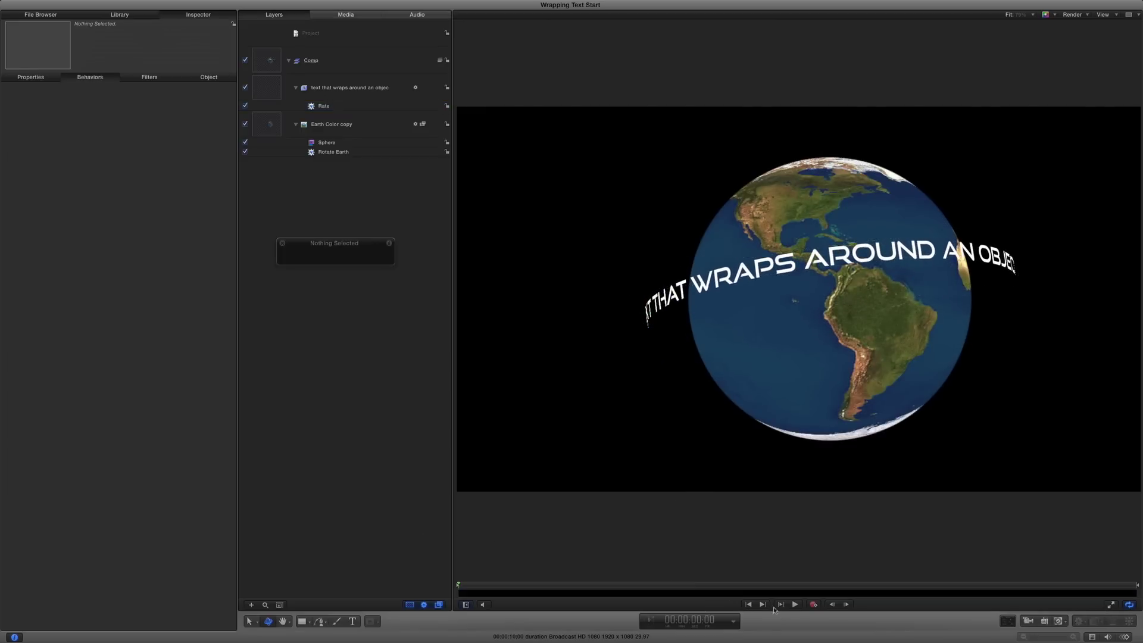